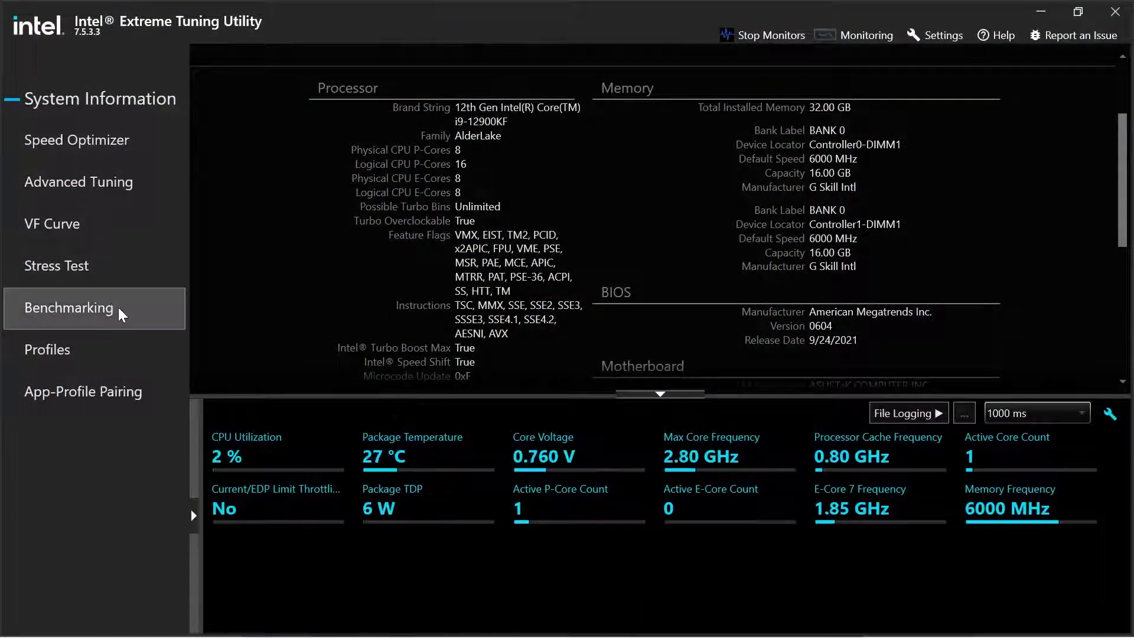
# Step: Show the Benchmarking page with XTU Benchmark 2.0 and no score yet
pyautogui.click(112, 310)
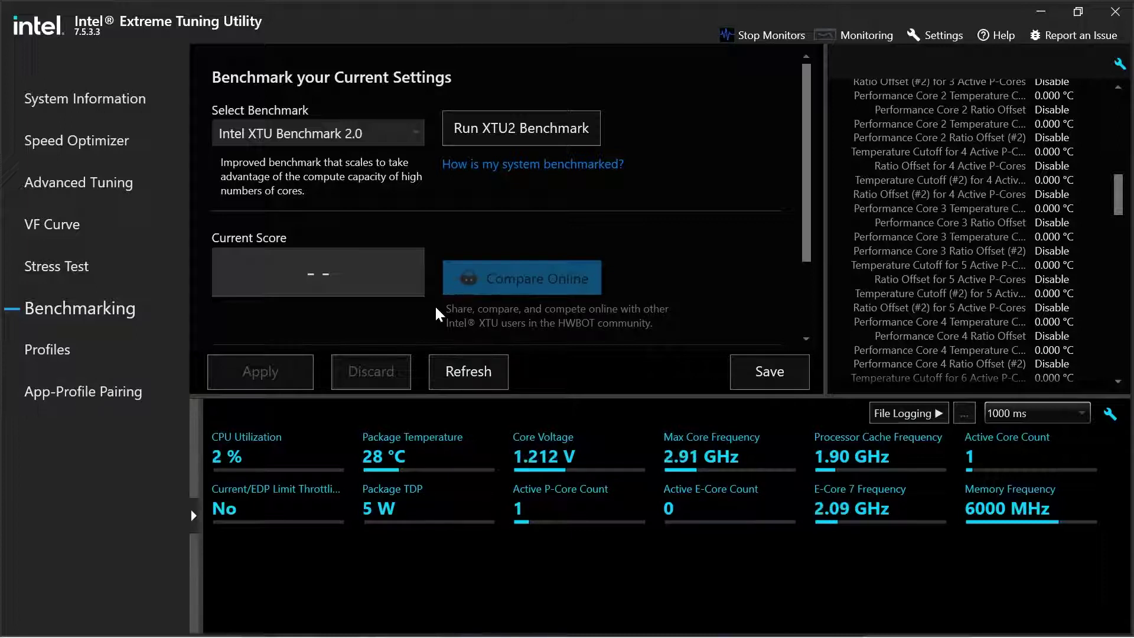
# Step: Auto-overclock with Speed Optimizer to a 5.01 GHz all-core frequency, then show core voltage settings
pyautogui.click(76, 140)
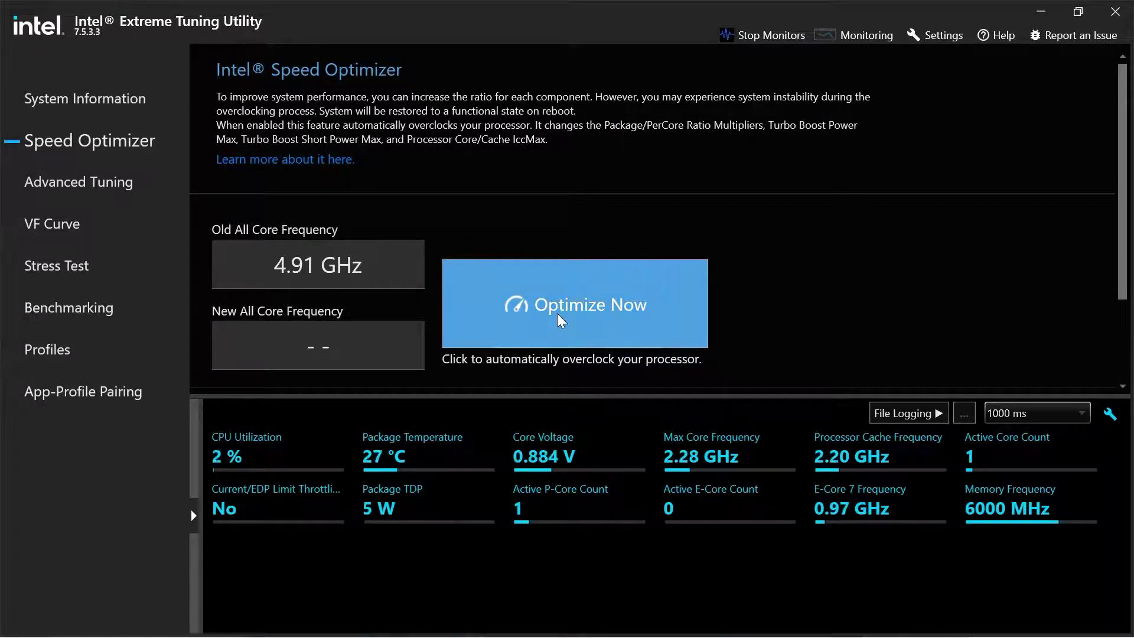
pyautogui.click(618, 332)
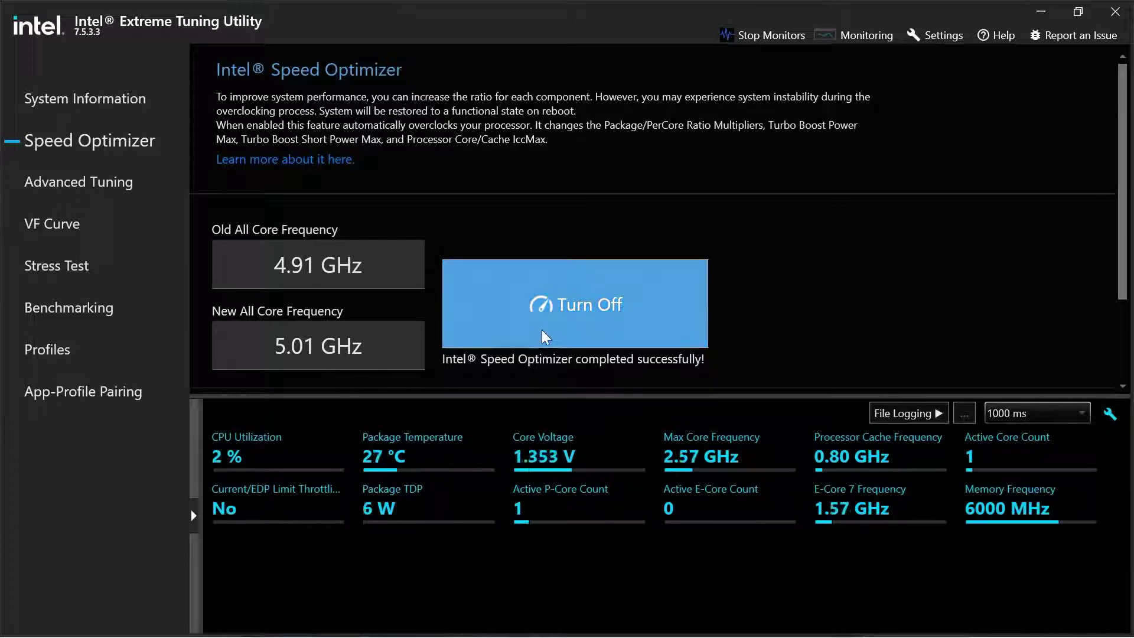
pyautogui.click(538, 348)
pyautogui.click(535, 365)
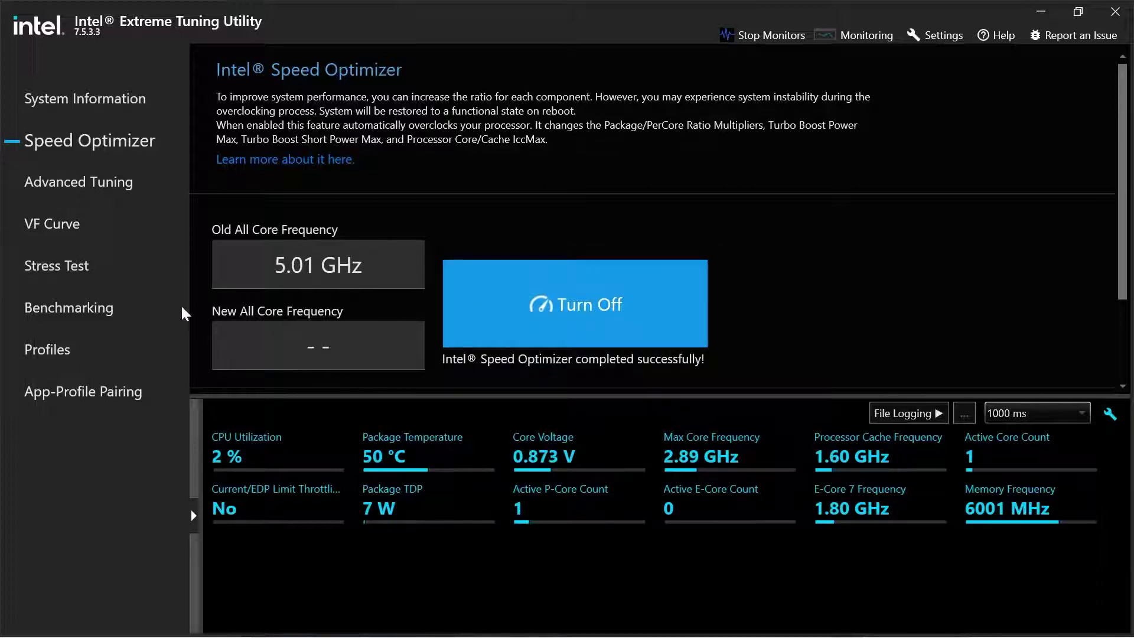
pyautogui.click(133, 187)
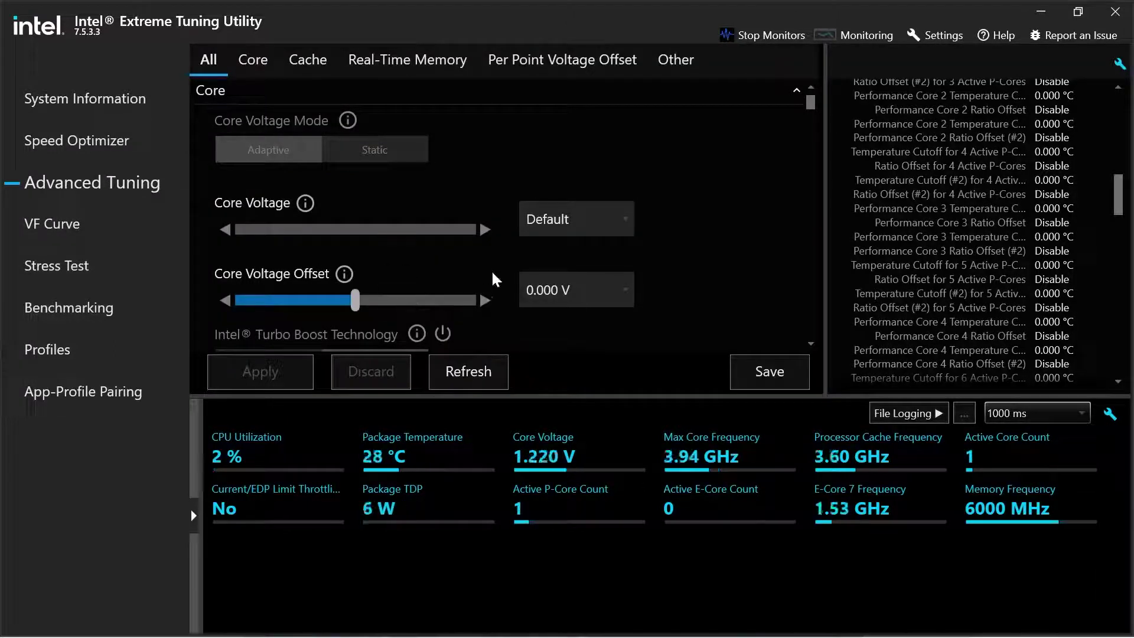
pyautogui.scroll(-1, 632, 312)
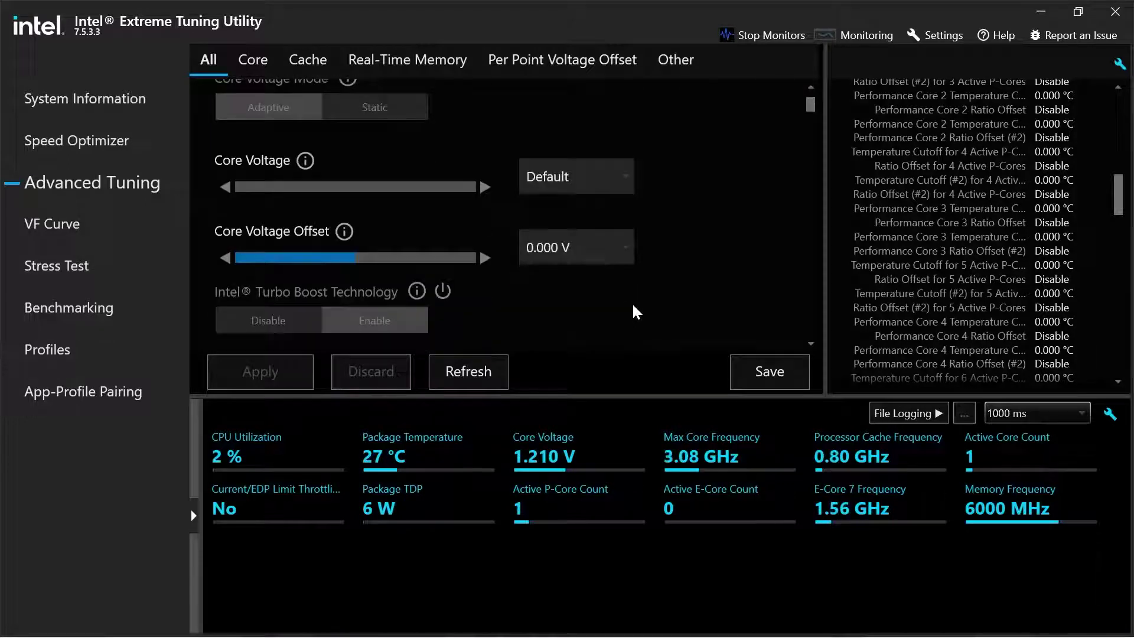
pyautogui.scroll(-1, 648, 302)
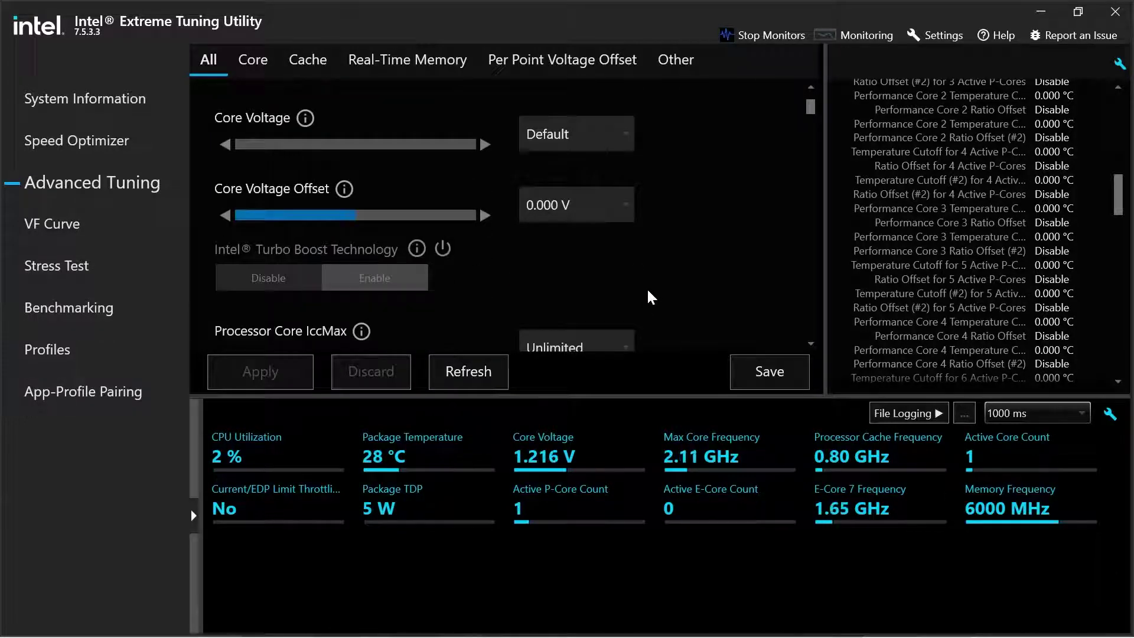
pyautogui.scroll(-3, 648, 297)
pyautogui.scroll(-2, 646, 295)
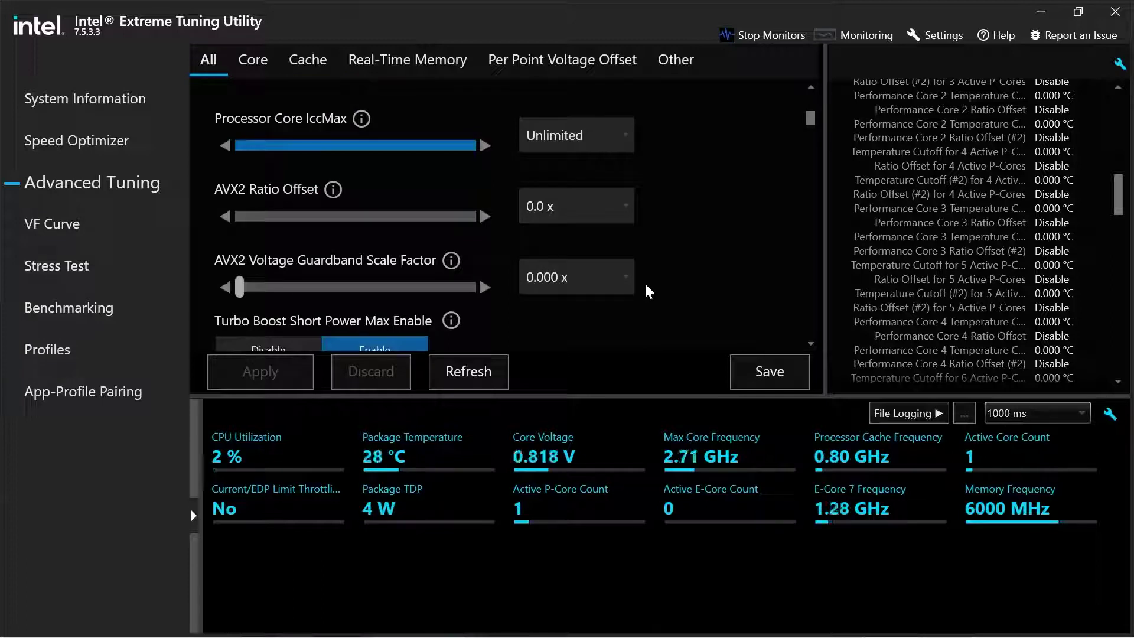
pyautogui.scroll(-2, 648, 290)
pyautogui.scroll(-2, 648, 291)
pyautogui.scroll(-4, 648, 291)
pyautogui.scroll(-2, 648, 290)
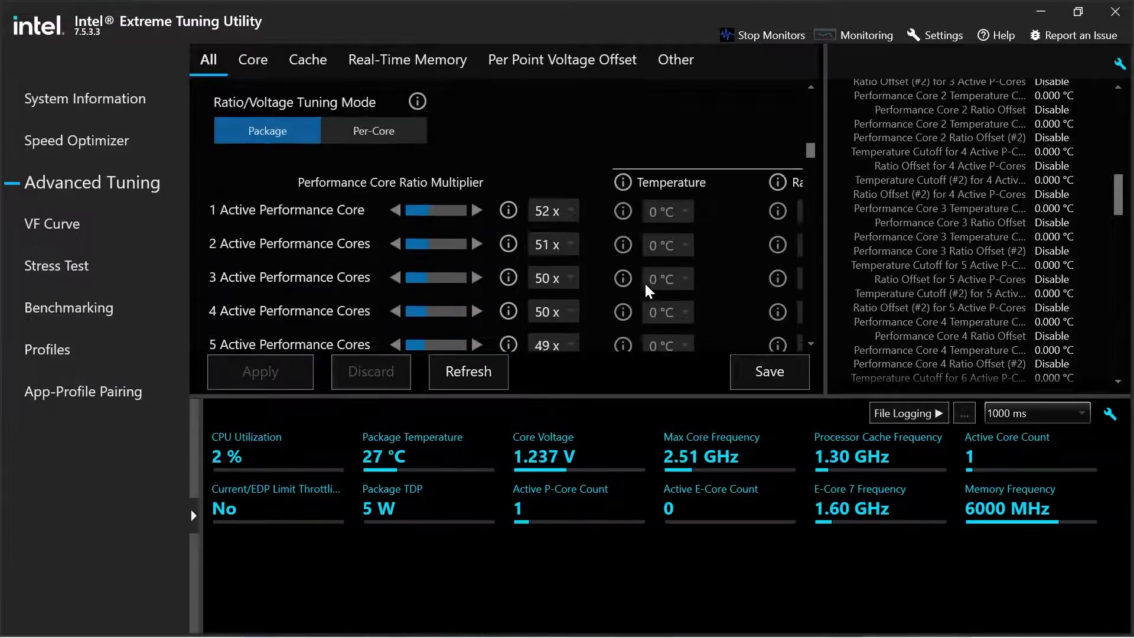
pyautogui.scroll(-2, 648, 291)
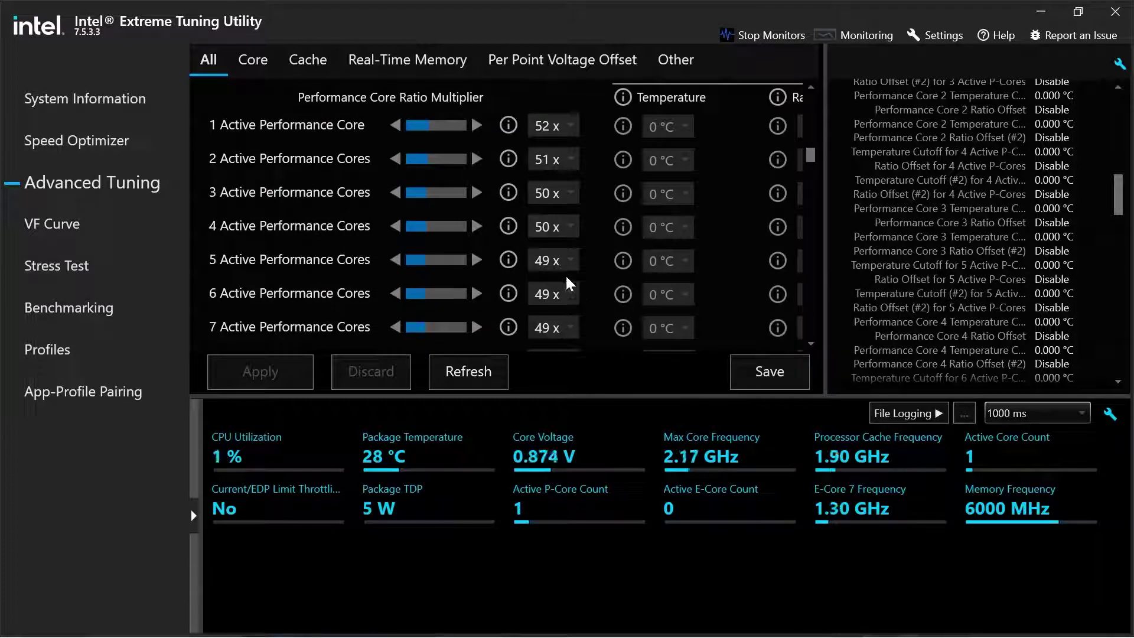
pyautogui.scroll(-2, 567, 284)
pyautogui.scroll(-3, 570, 284)
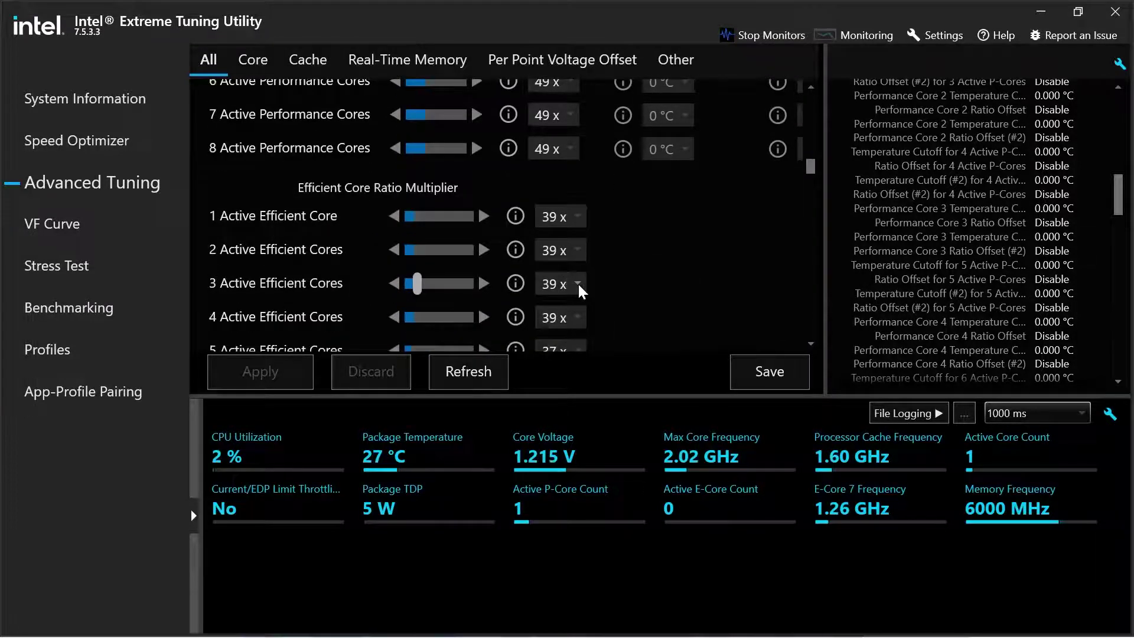
pyautogui.scroll(-1, 582, 289)
pyautogui.scroll(-1, 621, 293)
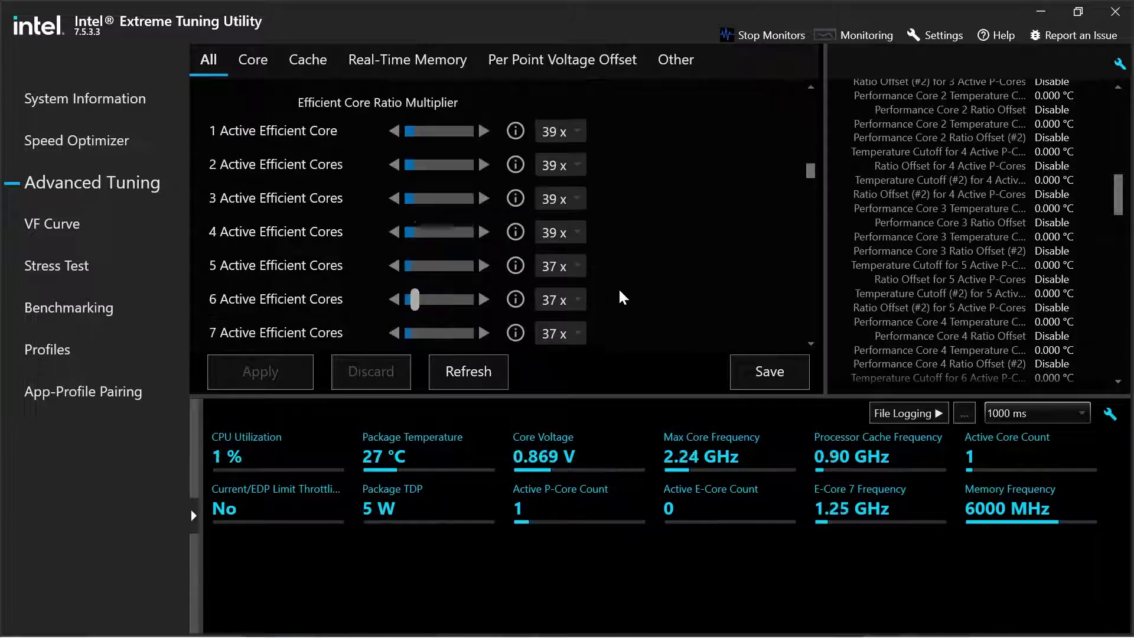
pyautogui.scroll(-2, 621, 296)
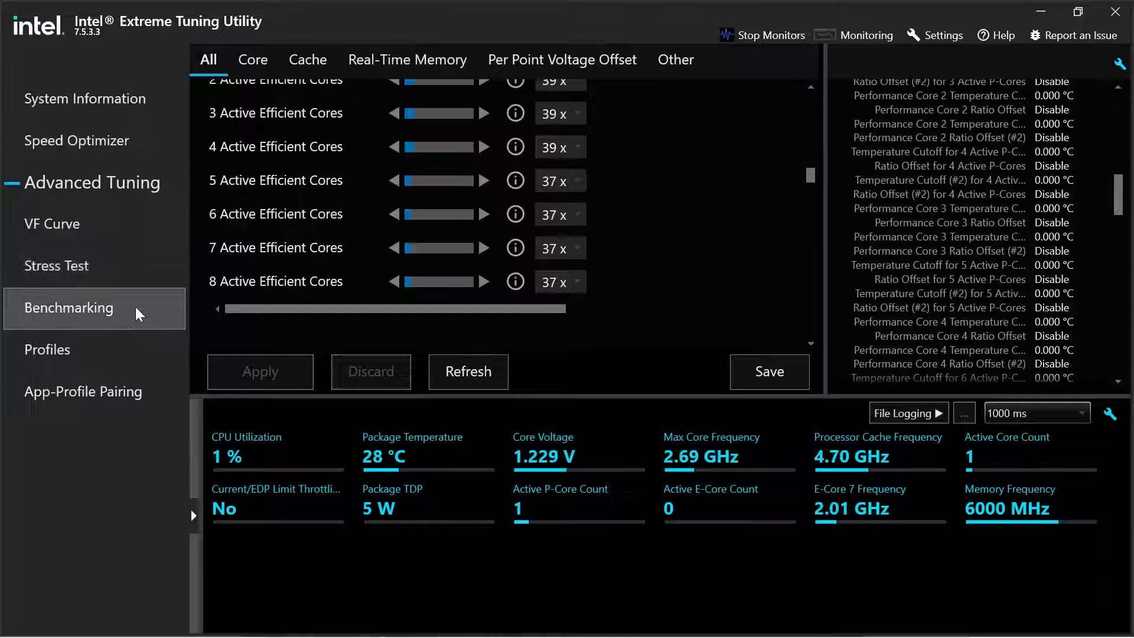
# Step: Apply the saved Demo_for_OC profile
pyautogui.click(119, 359)
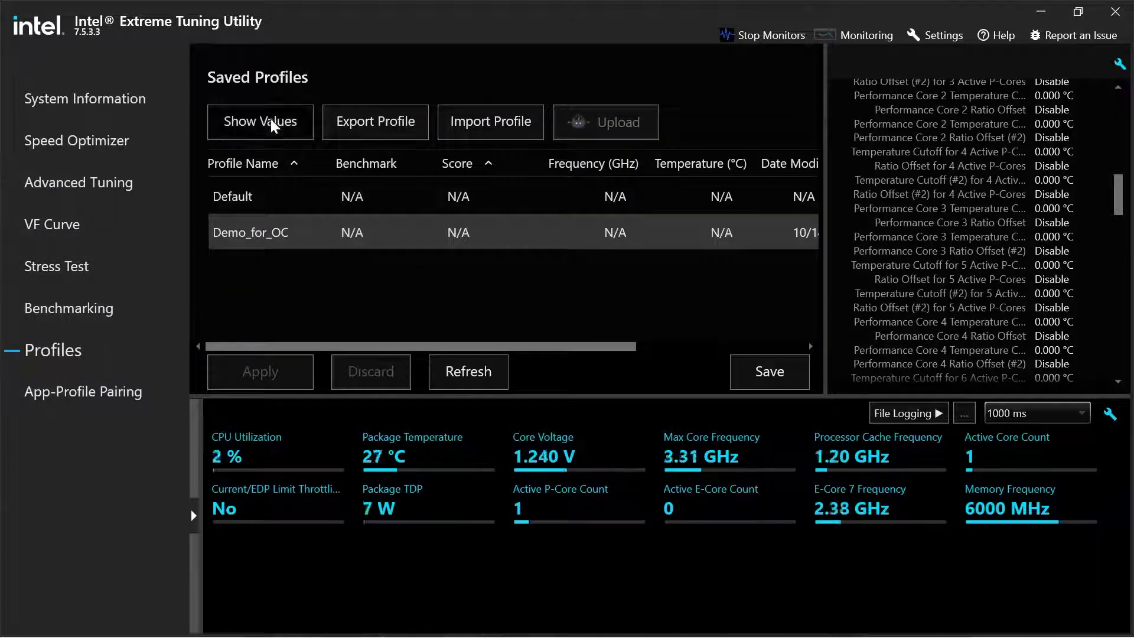
pyautogui.click(315, 232)
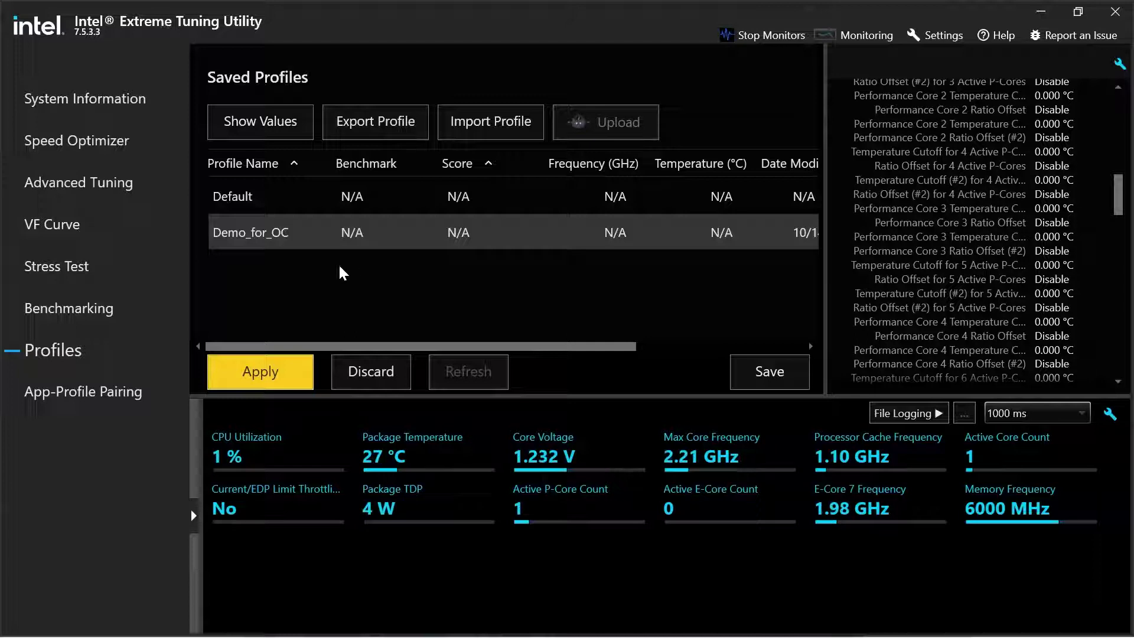
pyautogui.click(266, 374)
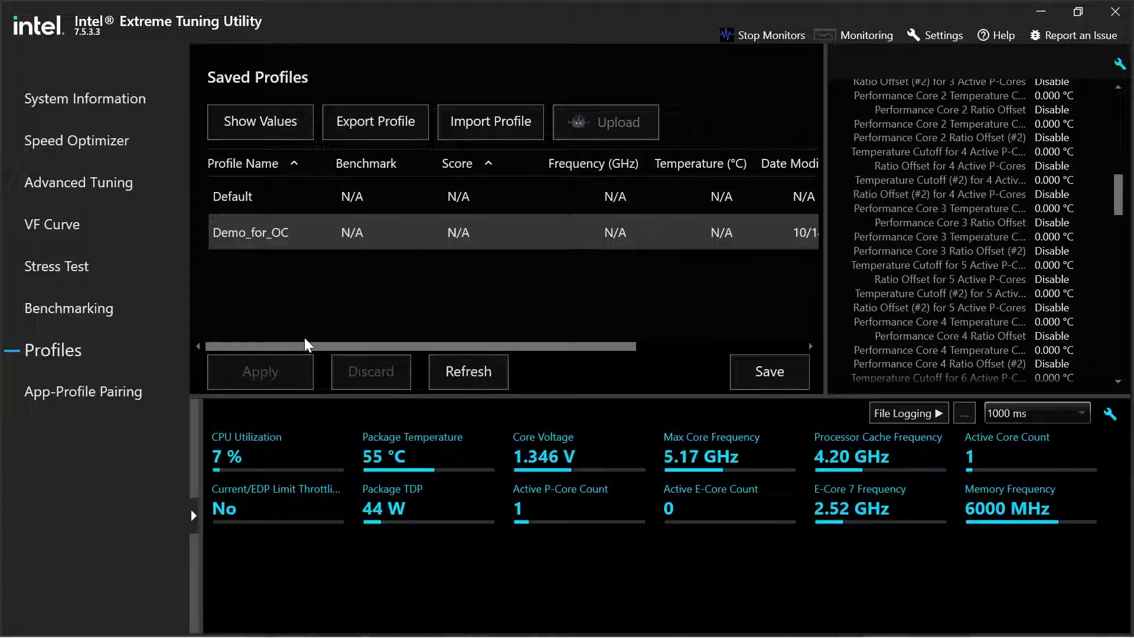
# Step: Raise the efficient core ratio multipliers to 41x and apply them
pyautogui.click(81, 186)
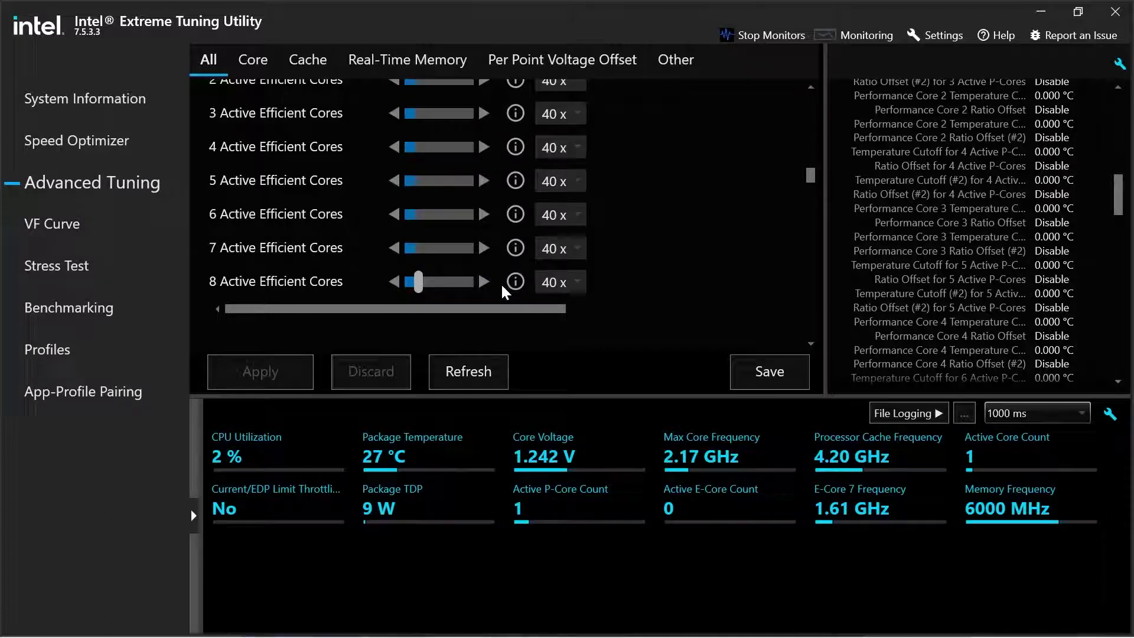
pyautogui.scroll(1, 668, 321)
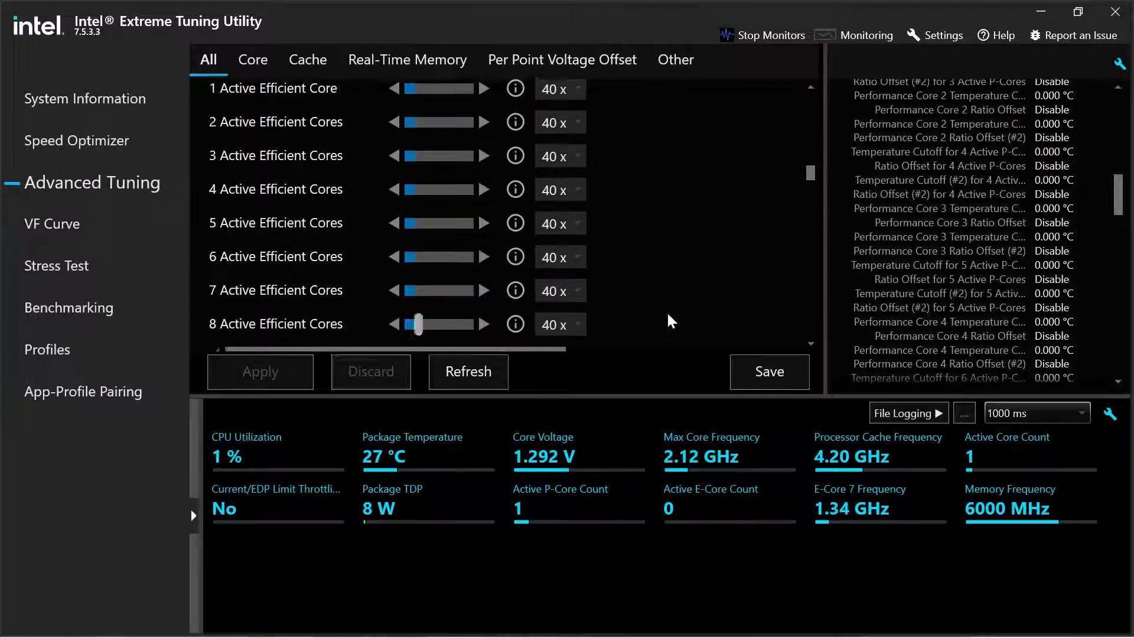
pyautogui.scroll(3, 668, 321)
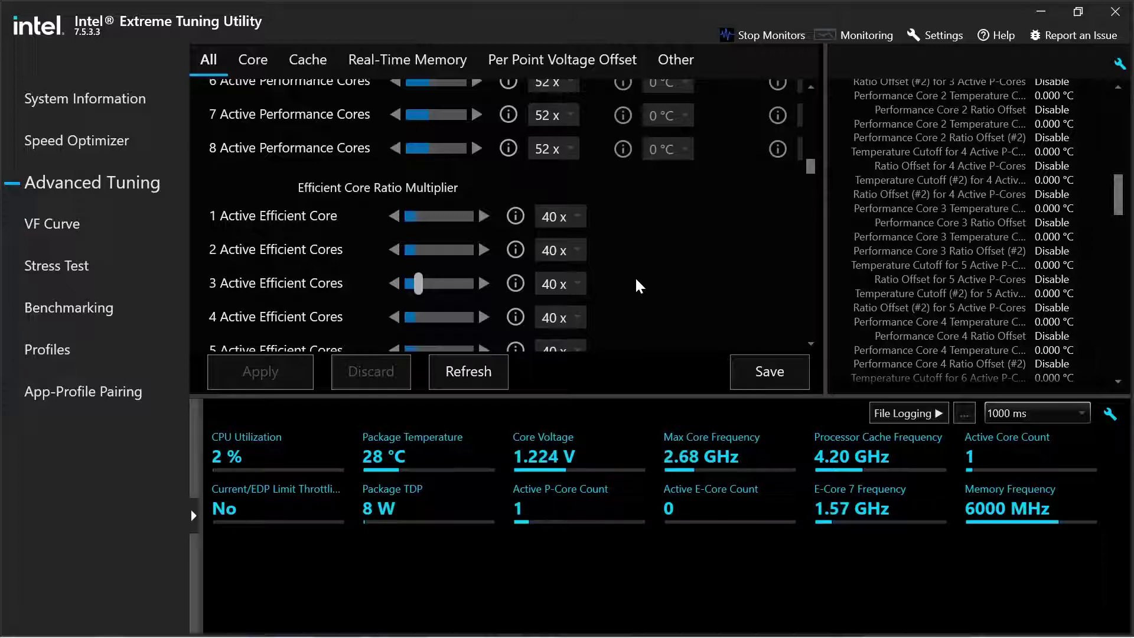
pyautogui.scroll(2, 633, 285)
pyautogui.scroll(3, 567, 293)
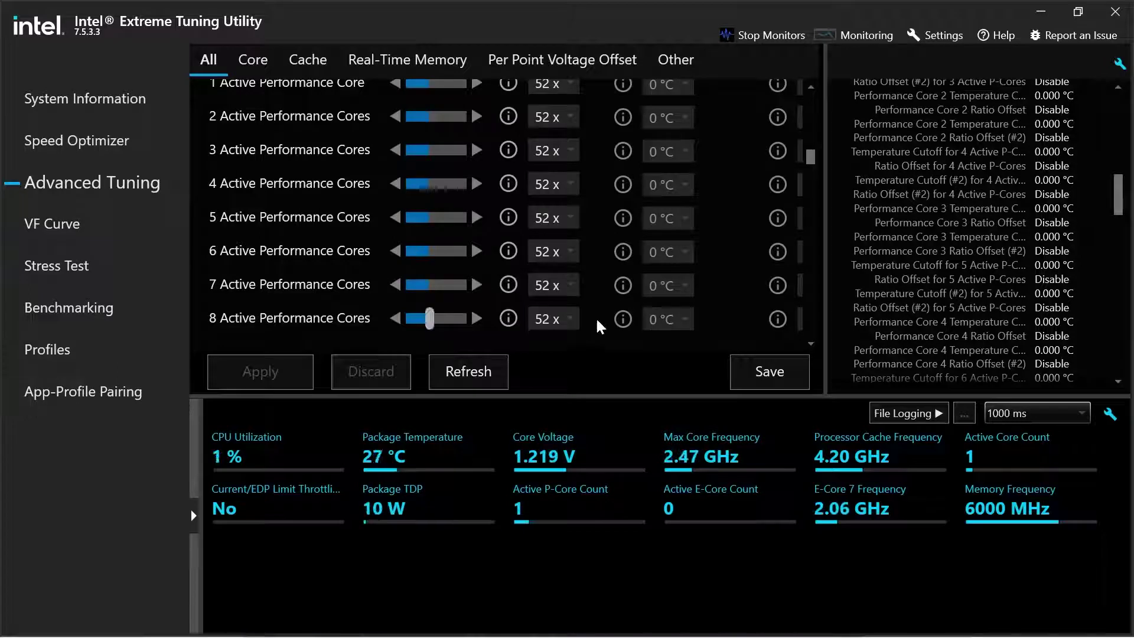
pyautogui.scroll(-3, 591, 306)
pyautogui.scroll(-2, 588, 304)
pyautogui.scroll(-2, 532, 292)
pyautogui.scroll(1, 502, 282)
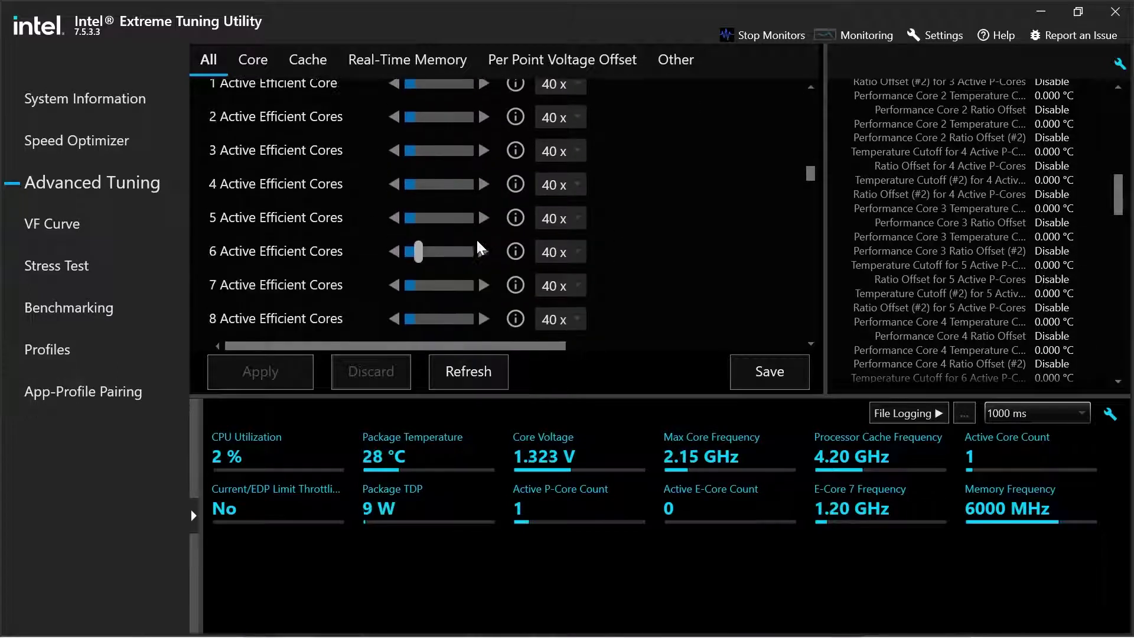
pyautogui.click(484, 318)
pyautogui.click(266, 371)
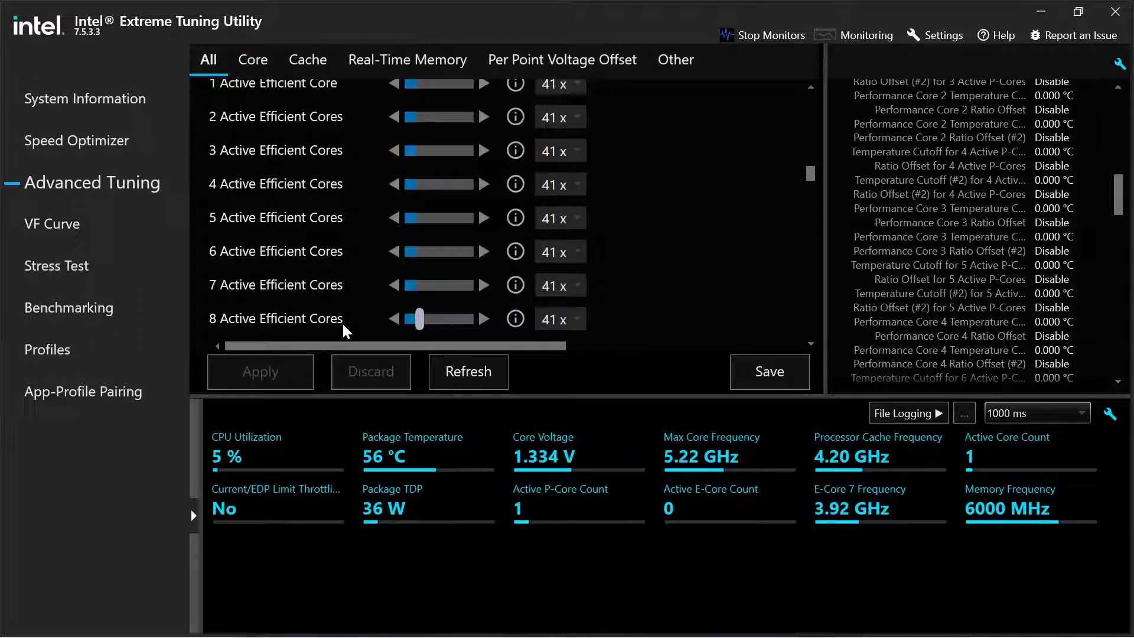
# Step: Choose the CPU stress test among the stress testing options
pyautogui.click(146, 273)
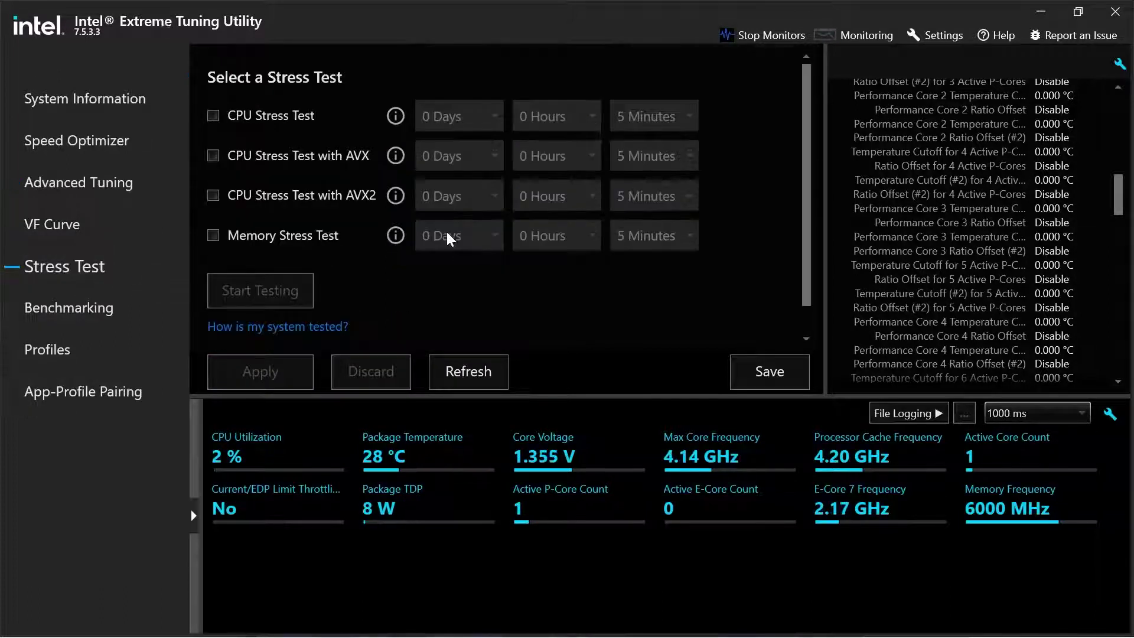
pyautogui.click(258, 129)
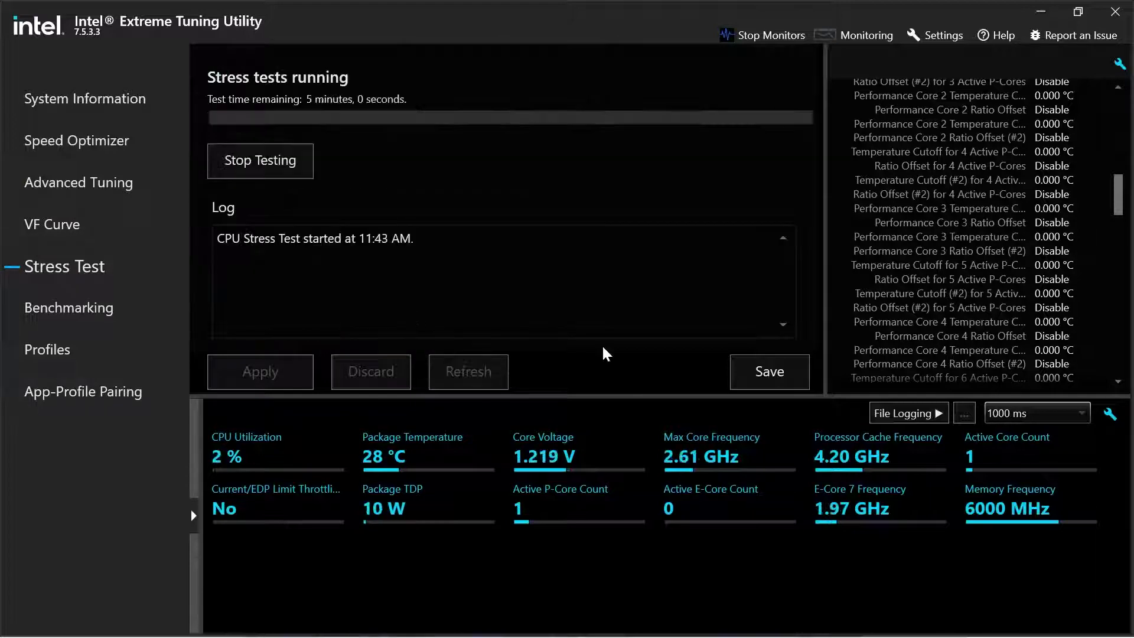